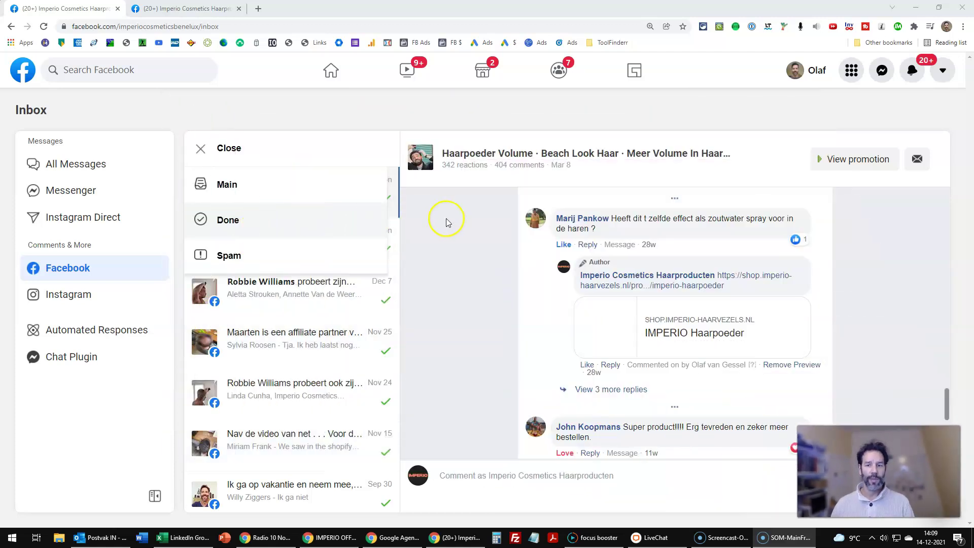
scroll(861, 308, down, 5)
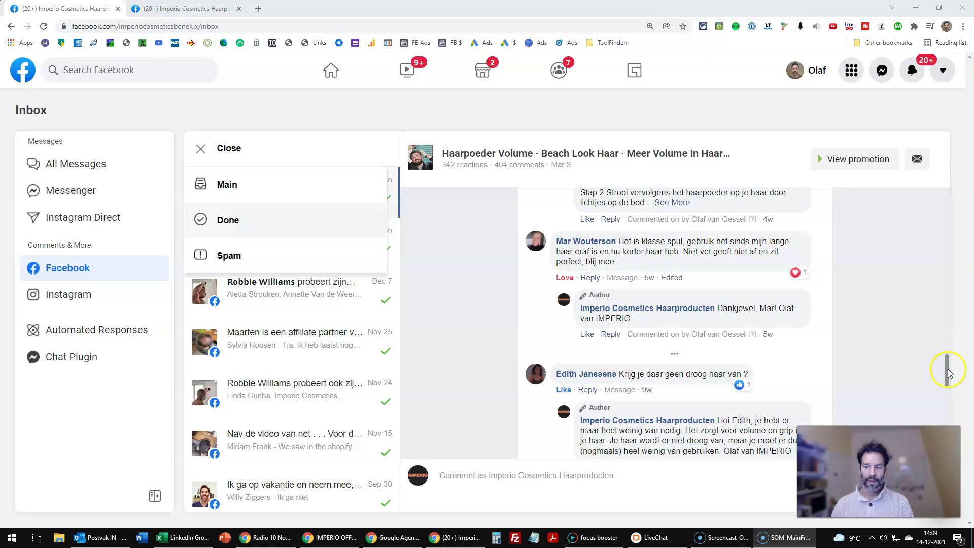
drag(947, 371, 957, 185)
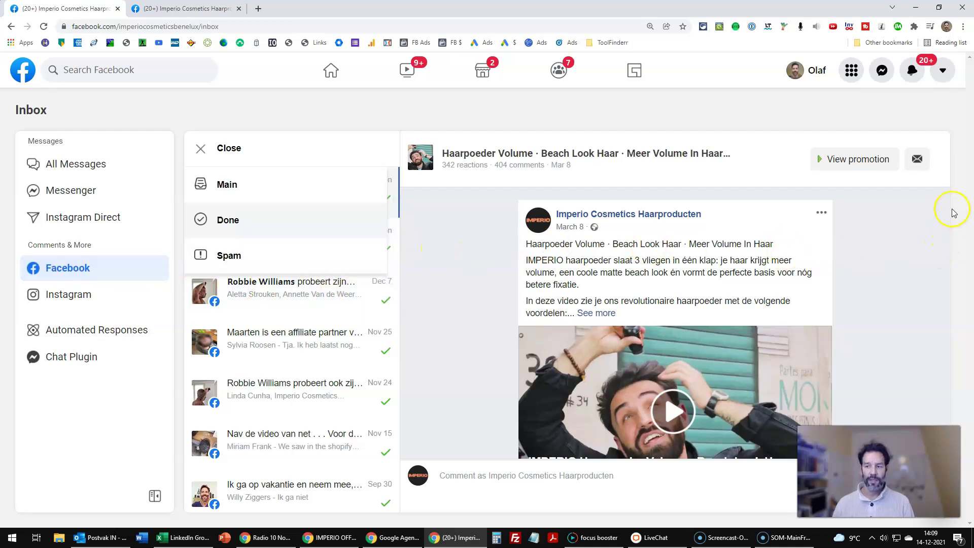
drag(944, 205, 944, 217)
key(ctrl+minus)
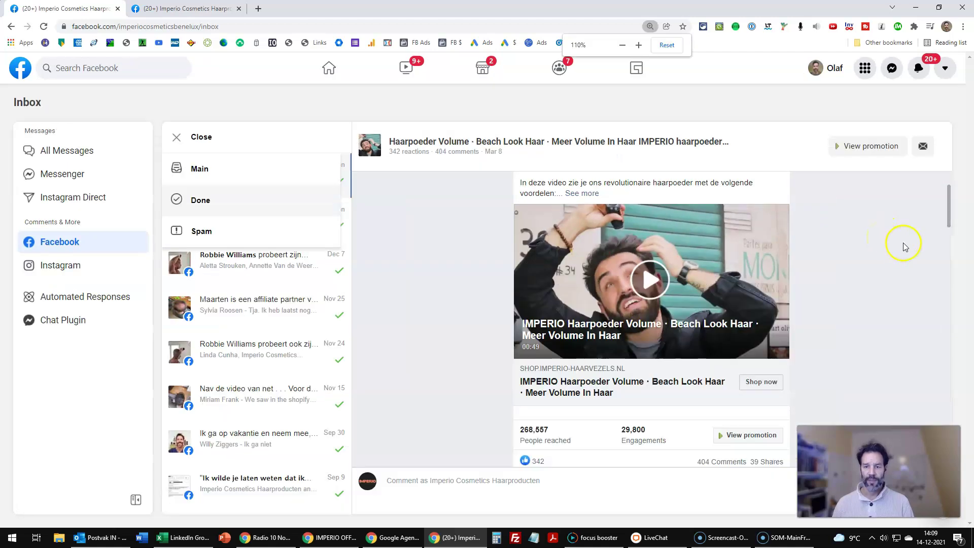
scroll(921, 224, down, 2)
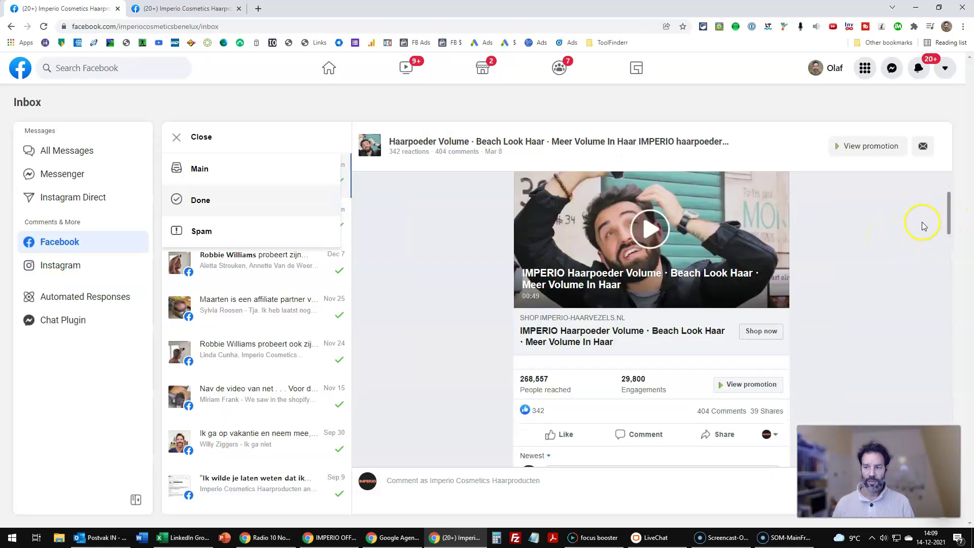
scroll(922, 223, down, 3)
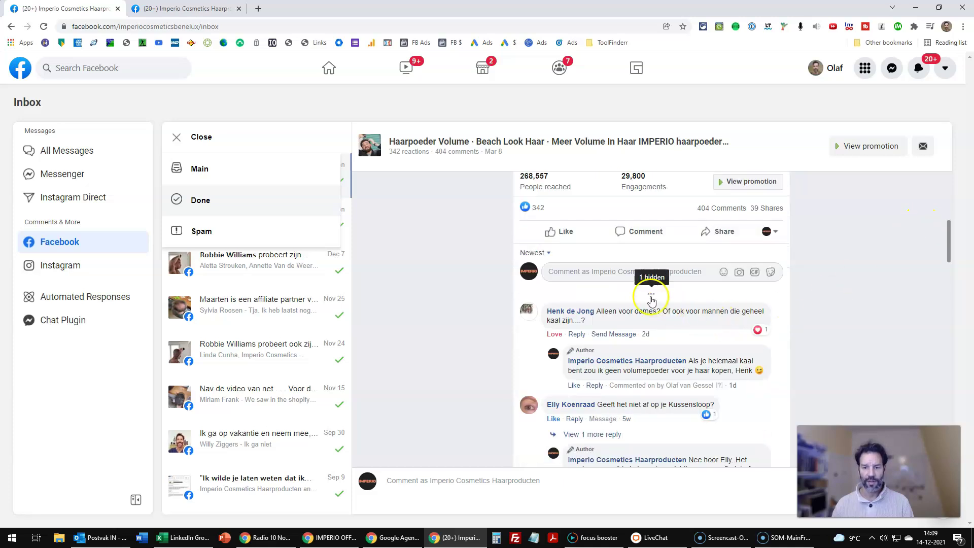
scroll(815, 311, down, 2)
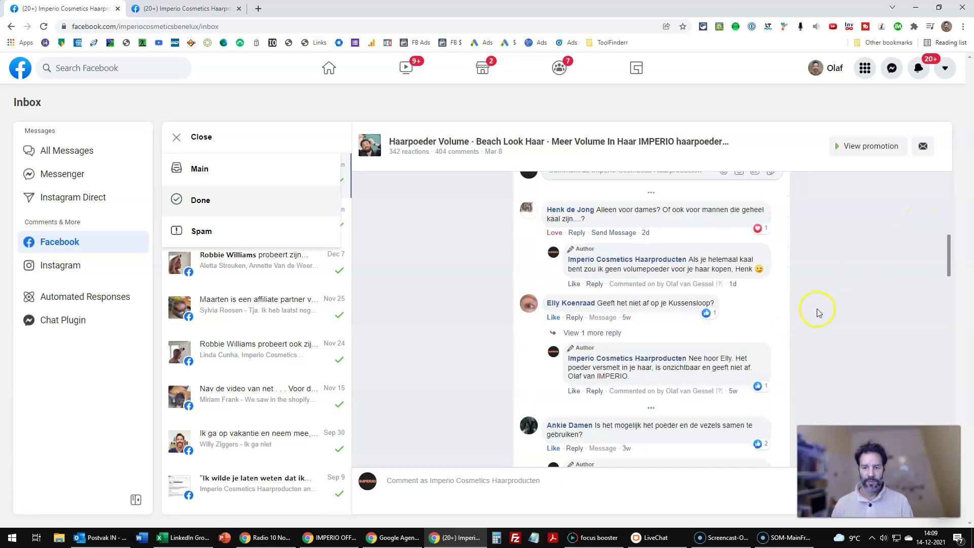
scroll(651, 341, down, 1)
scroll(891, 276, down, 4)
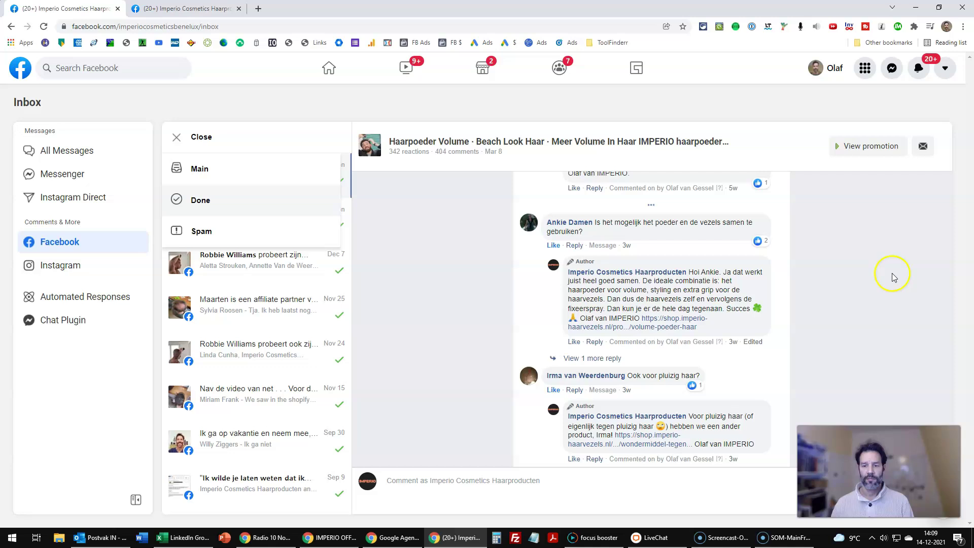
scroll(893, 306, down, 1)
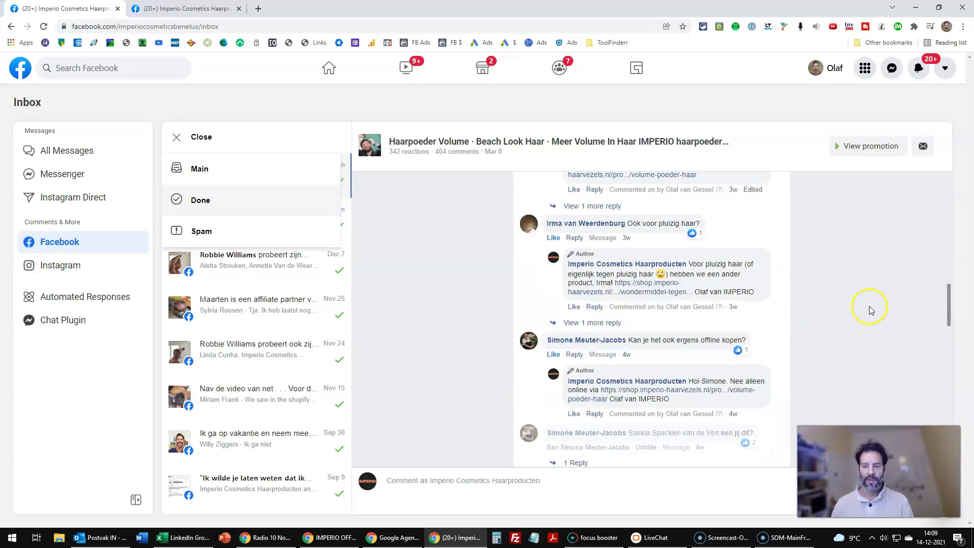
scroll(870, 306, up, 3)
scroll(857, 299, up, 1)
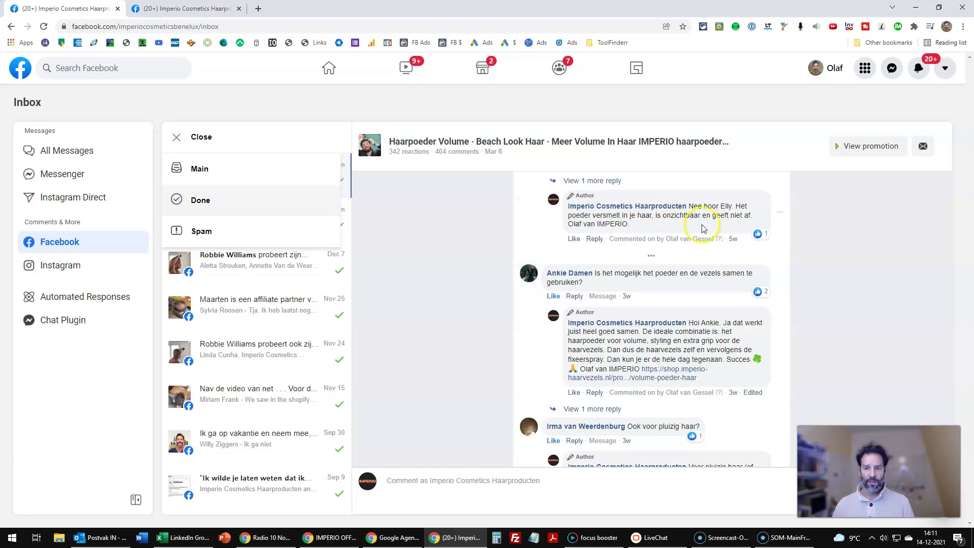
scroll(846, 278, up, 1)
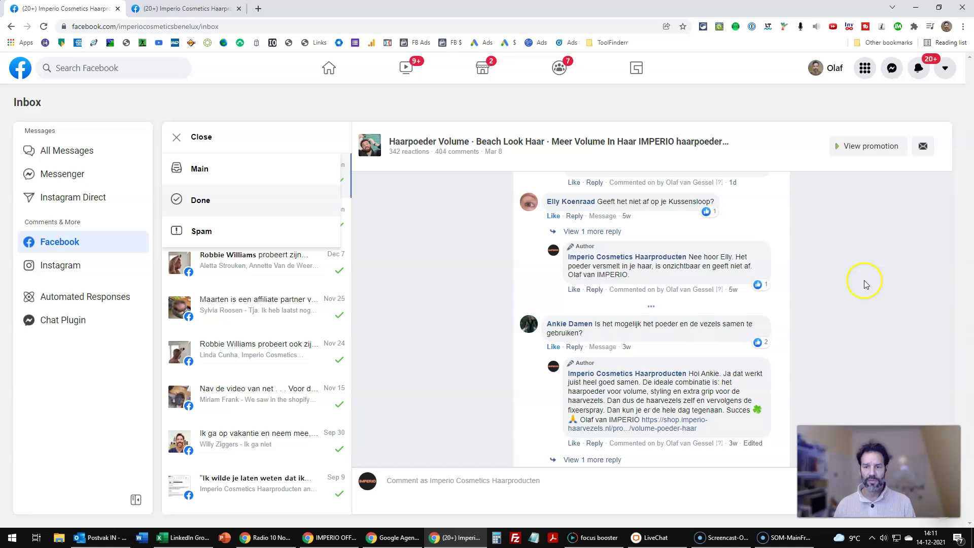
scroll(862, 285, up, 1)
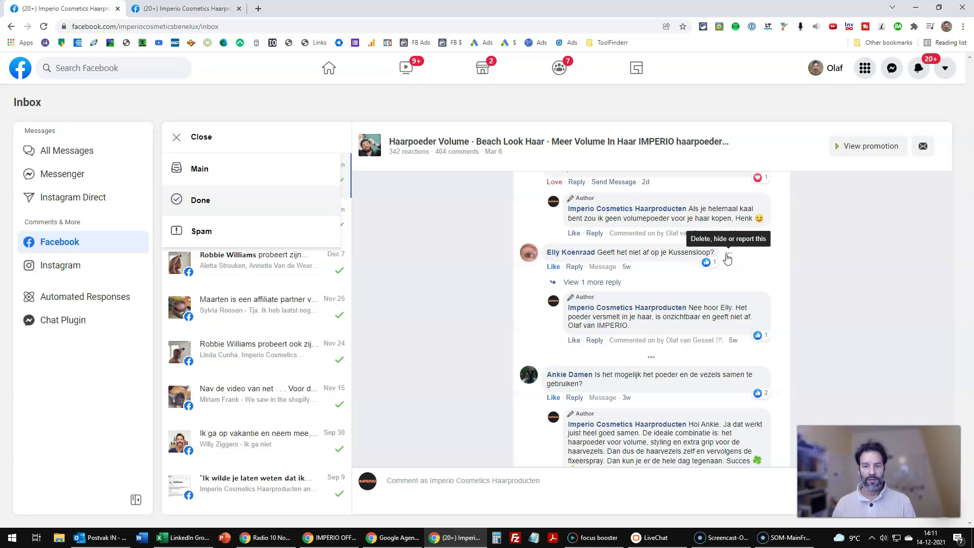
click(828, 260)
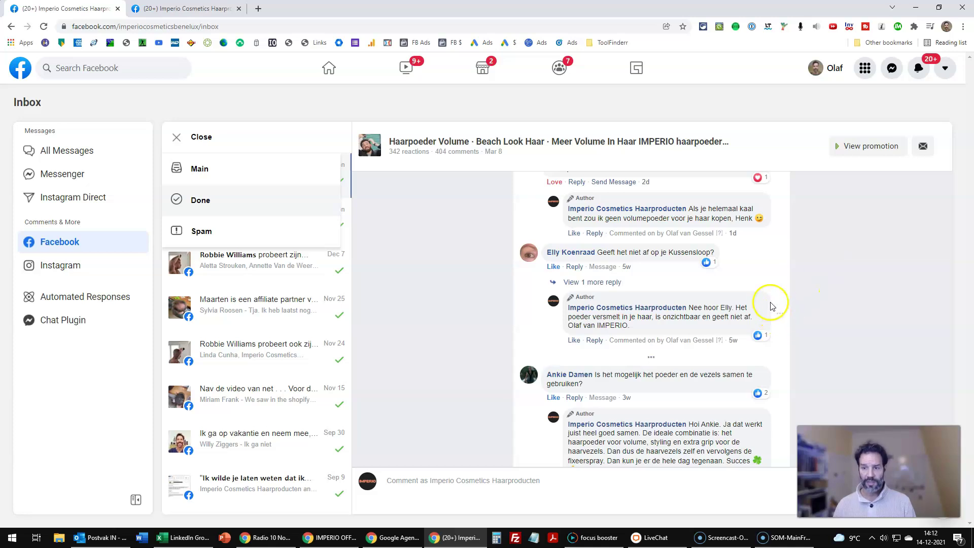
- Expand the 7 hidden comments on the Haarpoeder Volume post and look through the greyed-out thread
click(651, 359)
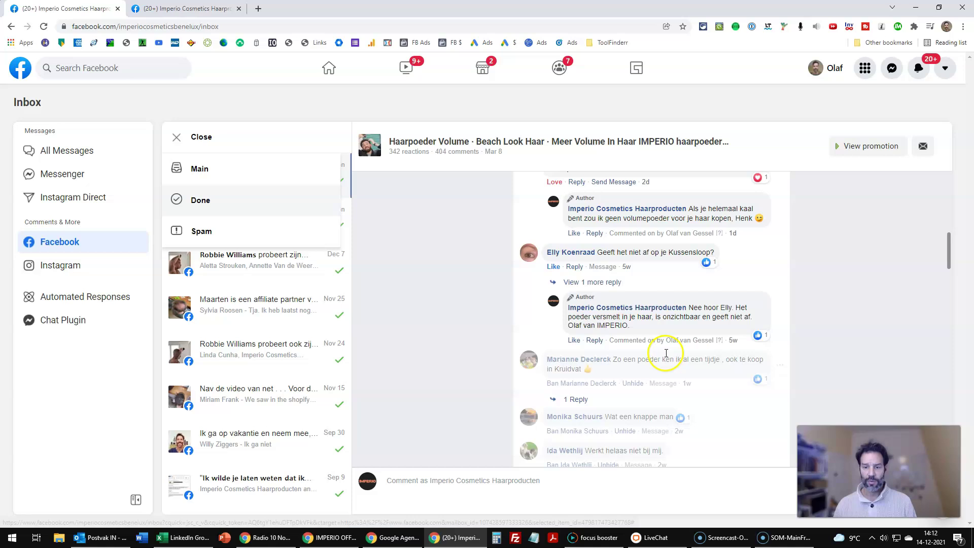
scroll(666, 353, down, 1)
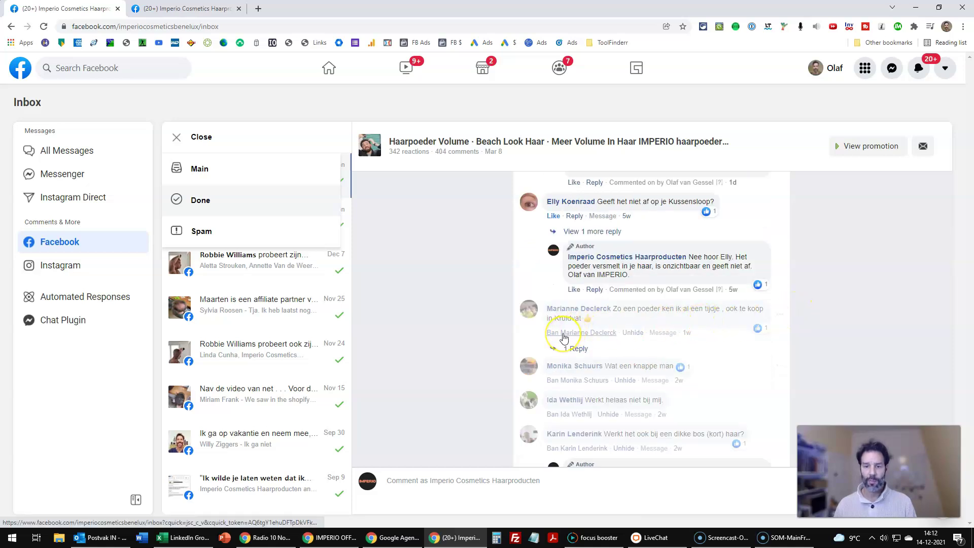
scroll(864, 290, up, 3)
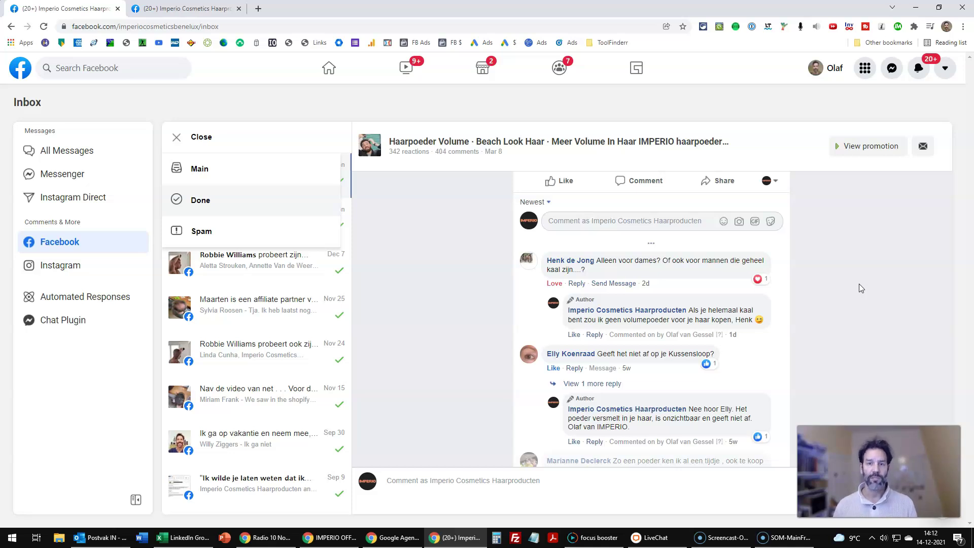
click(859, 284)
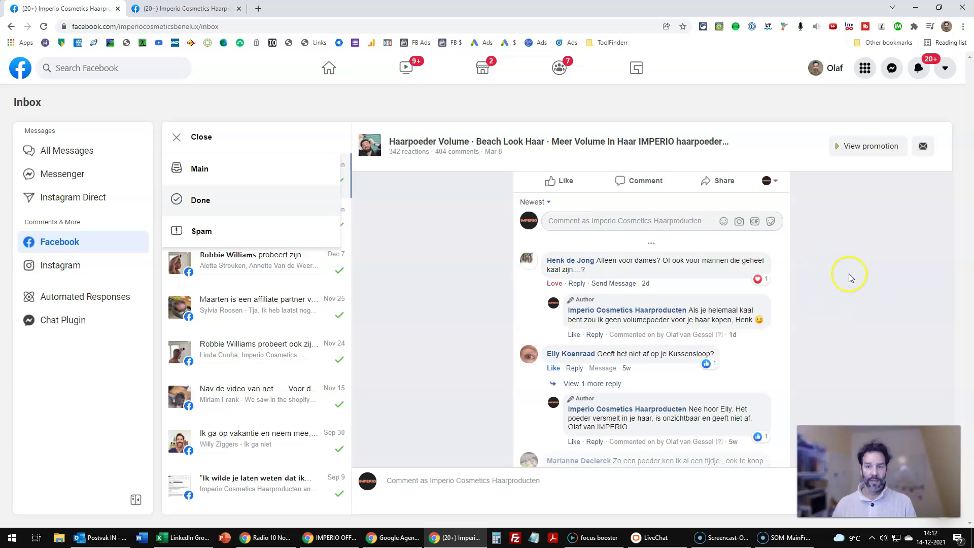
scroll(853, 270, down, 1)
click(853, 266)
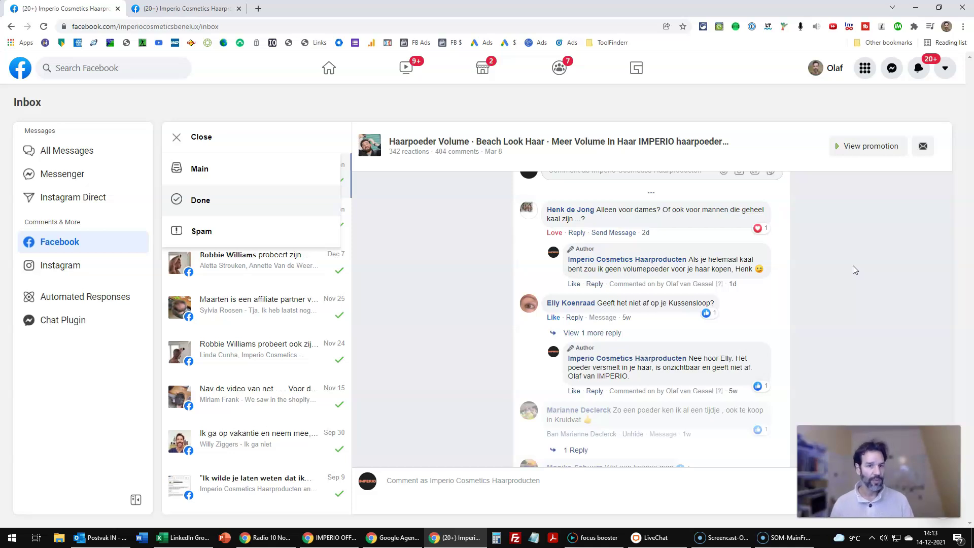
- Go to the Imperio Cosmetics Haarproducten page Home and open its Settings
click(190, 7)
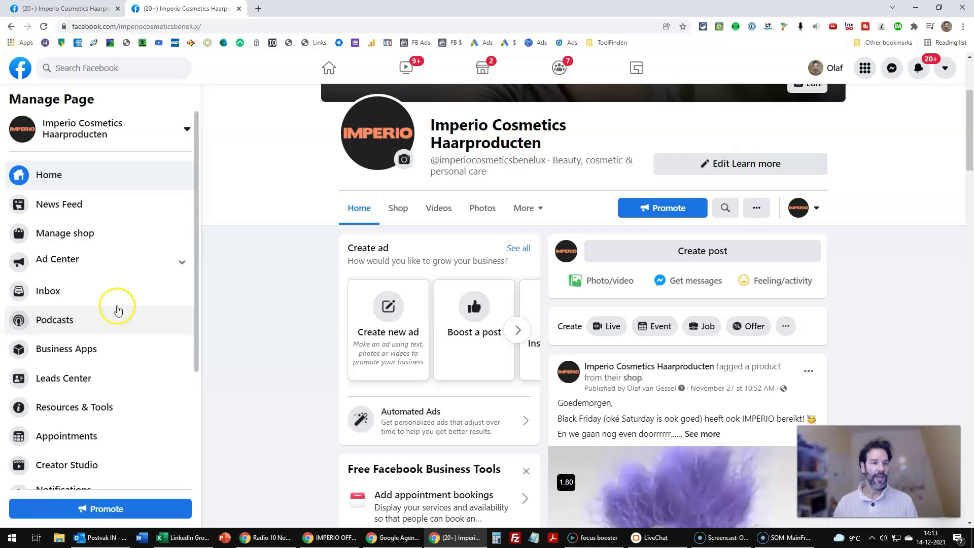
scroll(115, 311, down, 3)
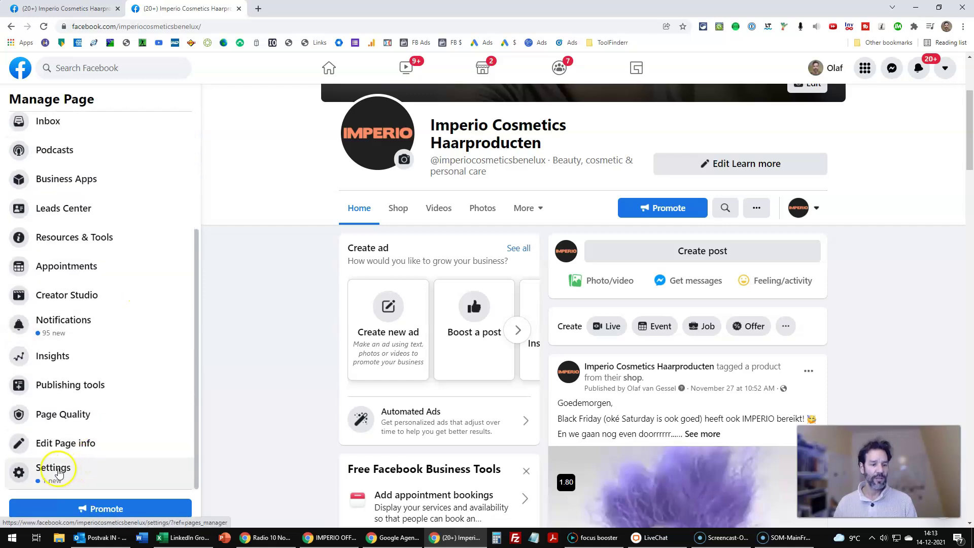
click(51, 473)
click(42, 473)
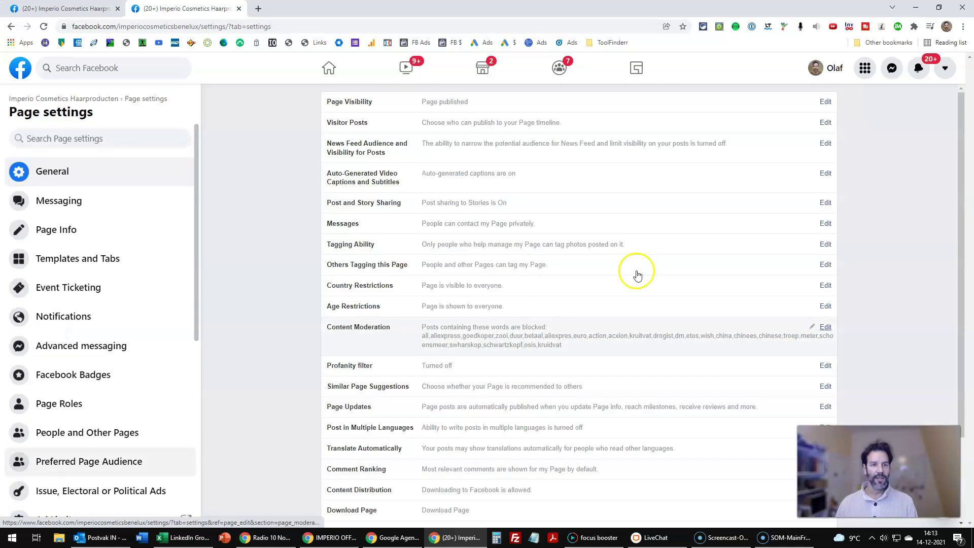
- Read the Content Moderation blocked words (goedkoper, troep, drogist, etos, schwartzkopf), then return to the Inbox
scroll(862, 233, down, 1)
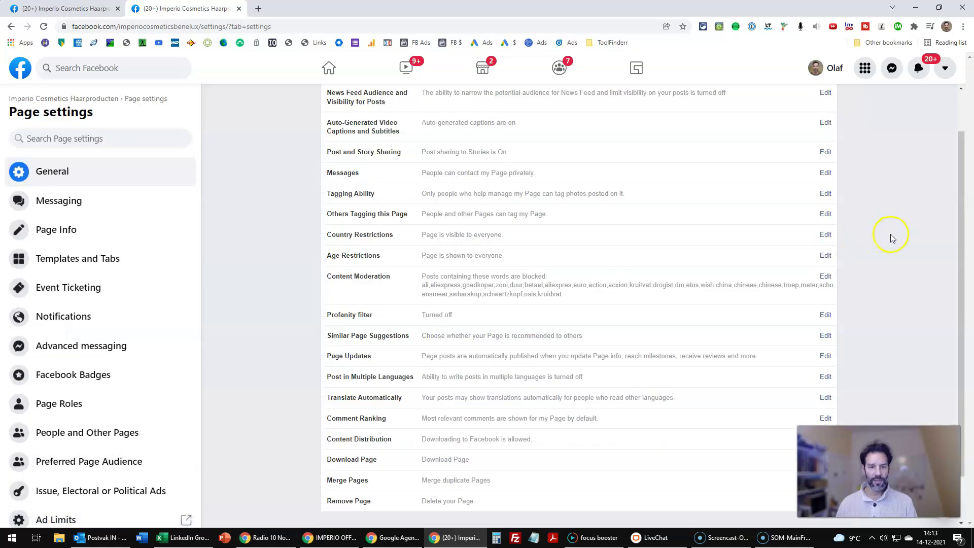
key(ctrl+plus)
key(ctrl+plus)
key(ctrl+plus)
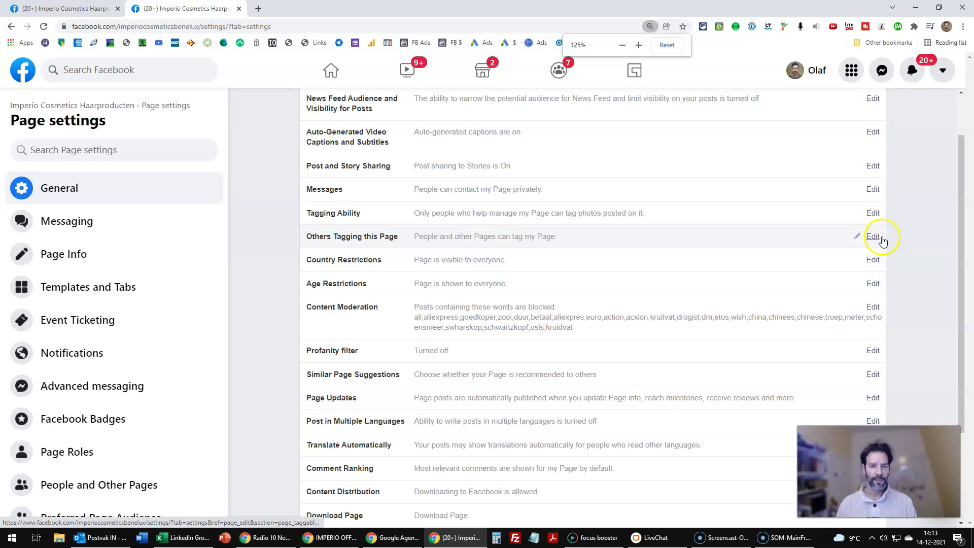
scroll(741, 268, down, 1)
scroll(741, 268, down, 1)
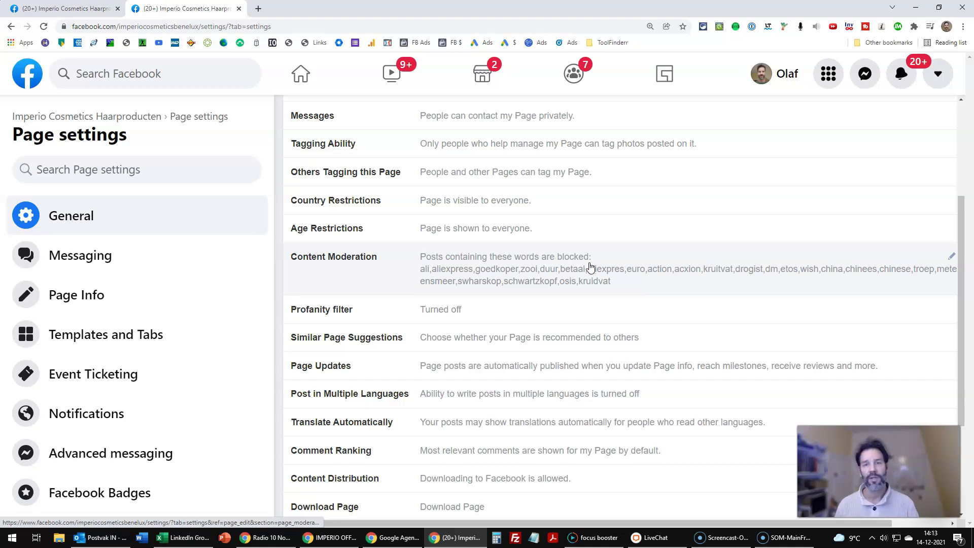
click(643, 291)
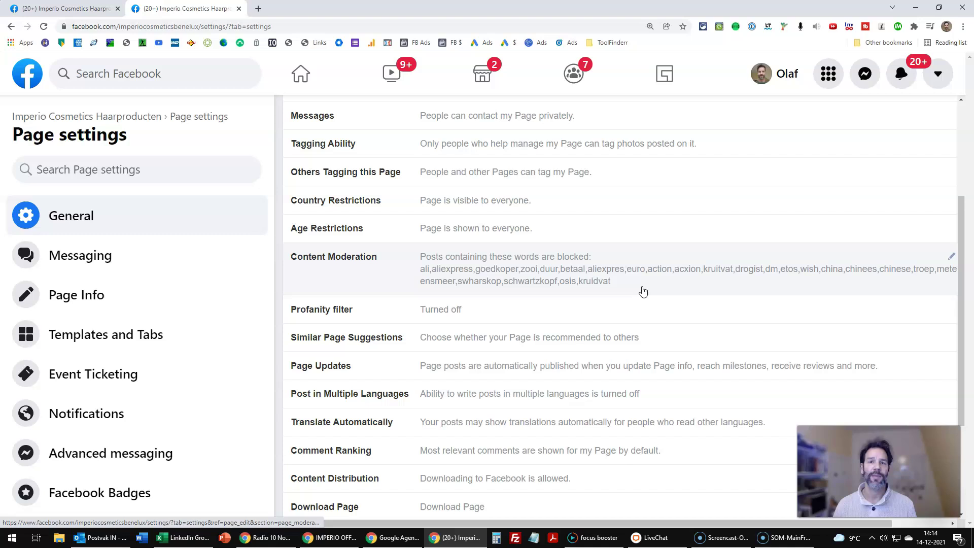
click(643, 291)
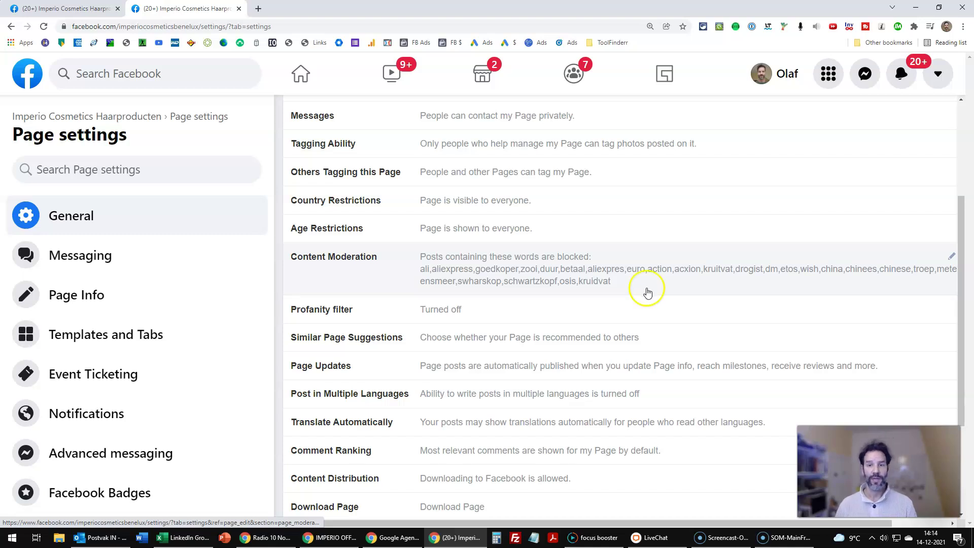
key(ctrl+minus)
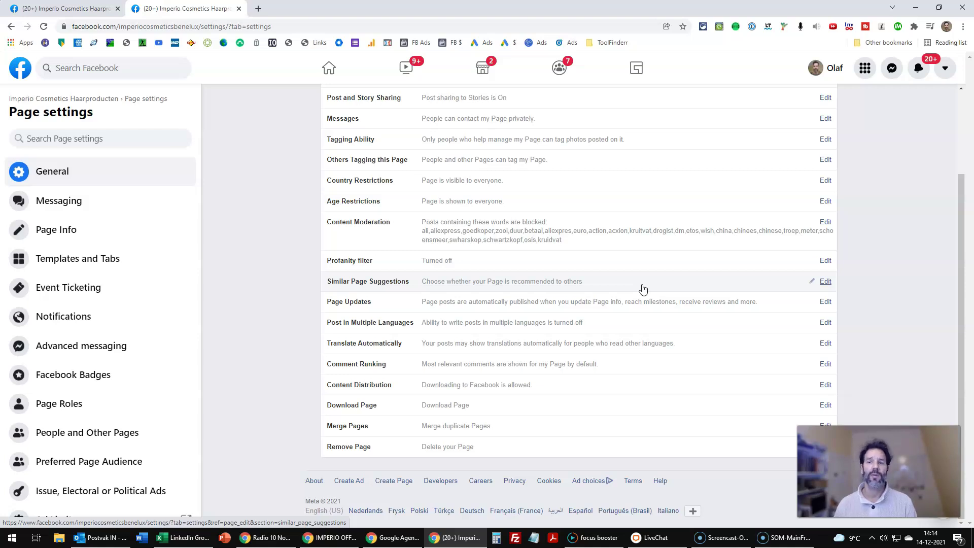
click(582, 315)
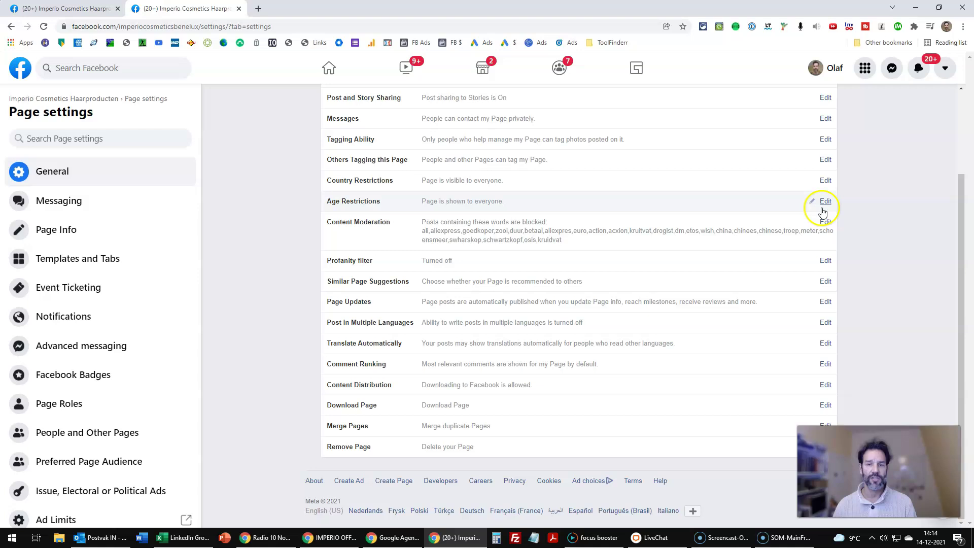
click(74, 8)
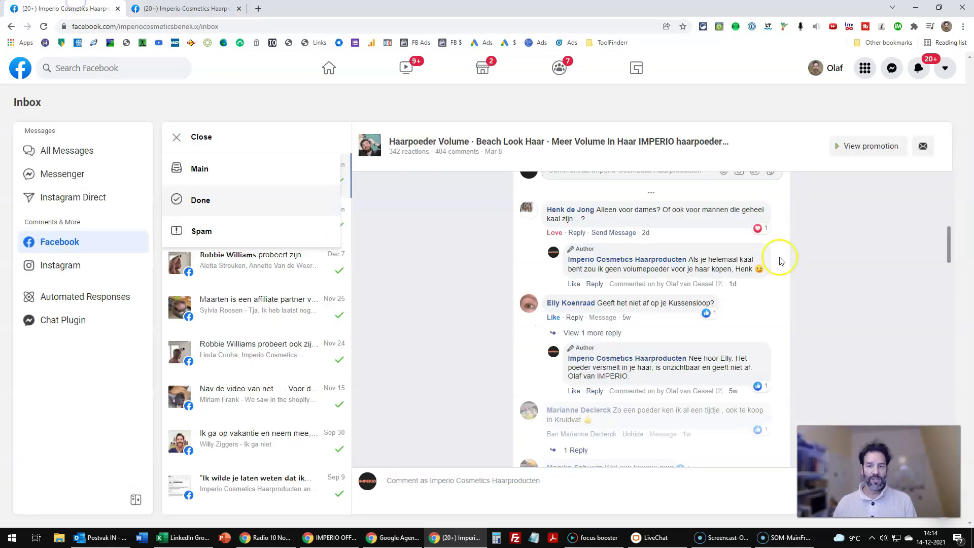
scroll(853, 264, up, 2)
scroll(849, 265, up, 4)
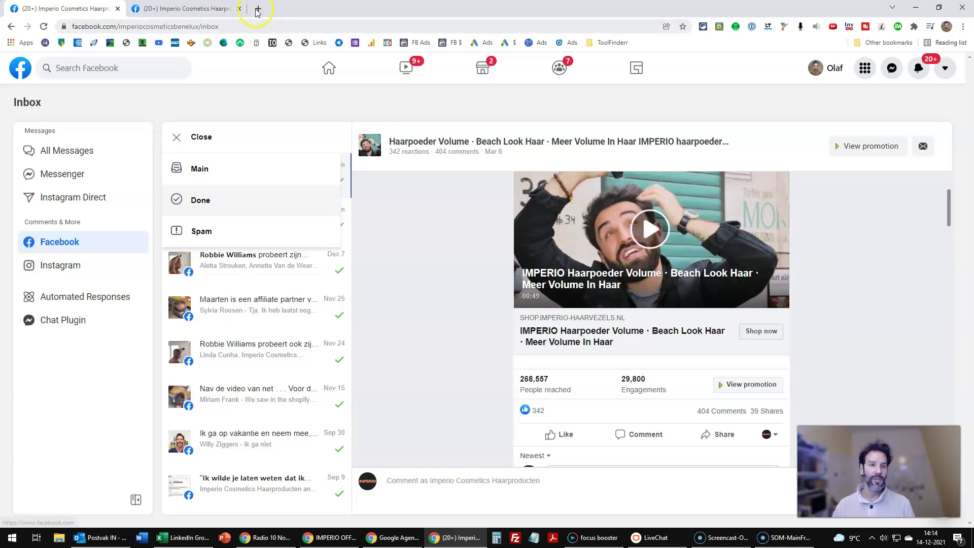
click(224, 9)
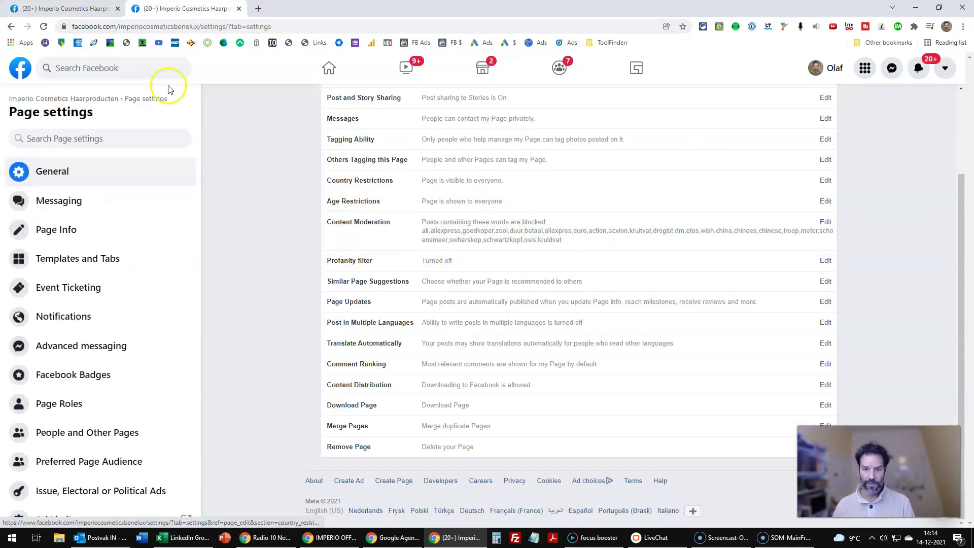
click(66, 9)
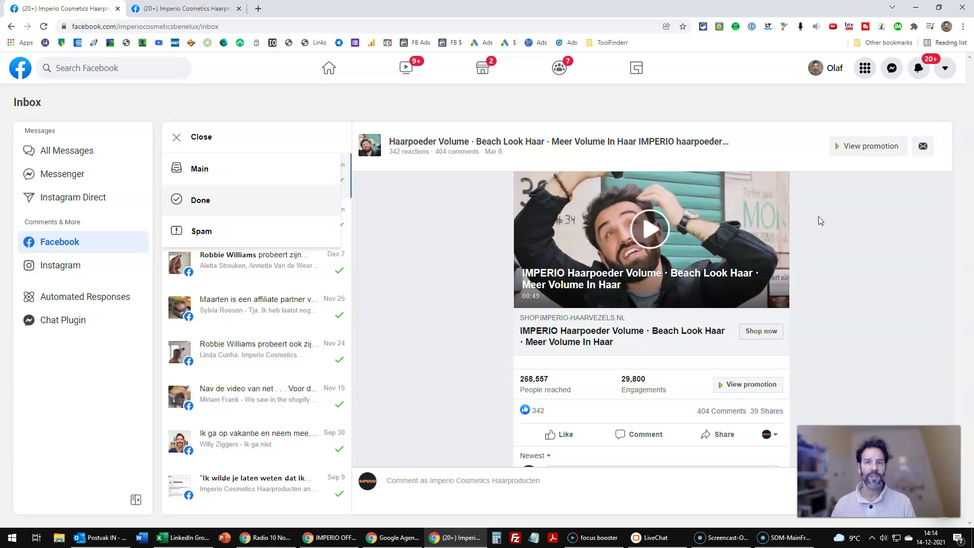
click(800, 222)
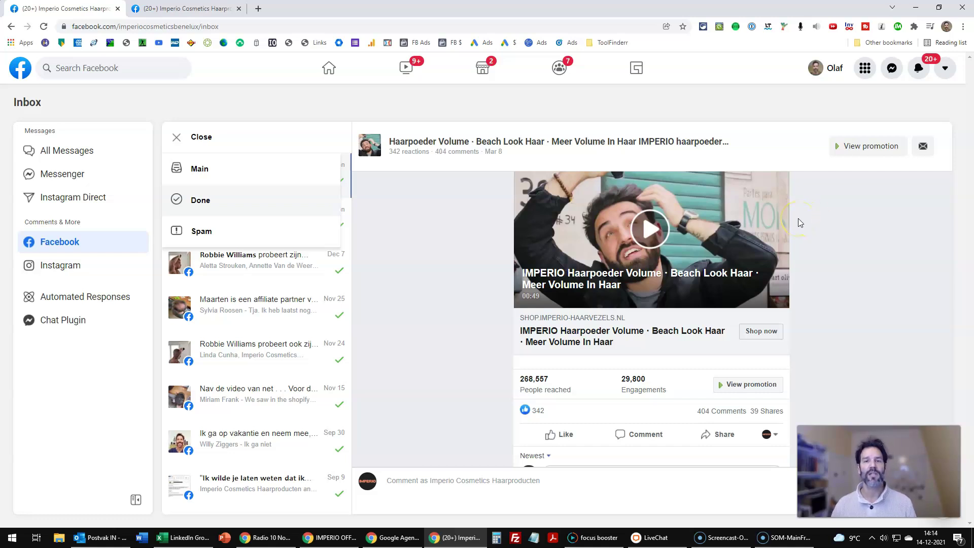
click(568, 164)
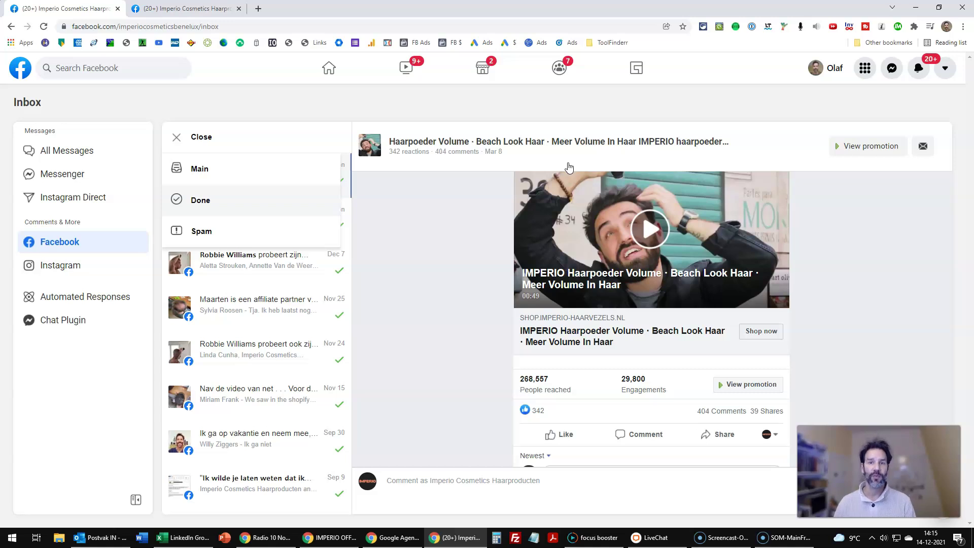
click(113, 395)
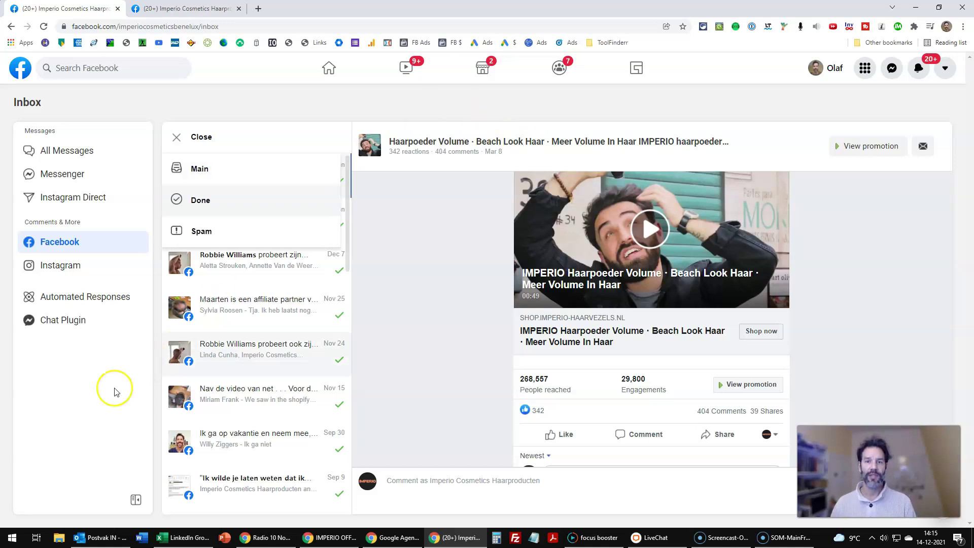